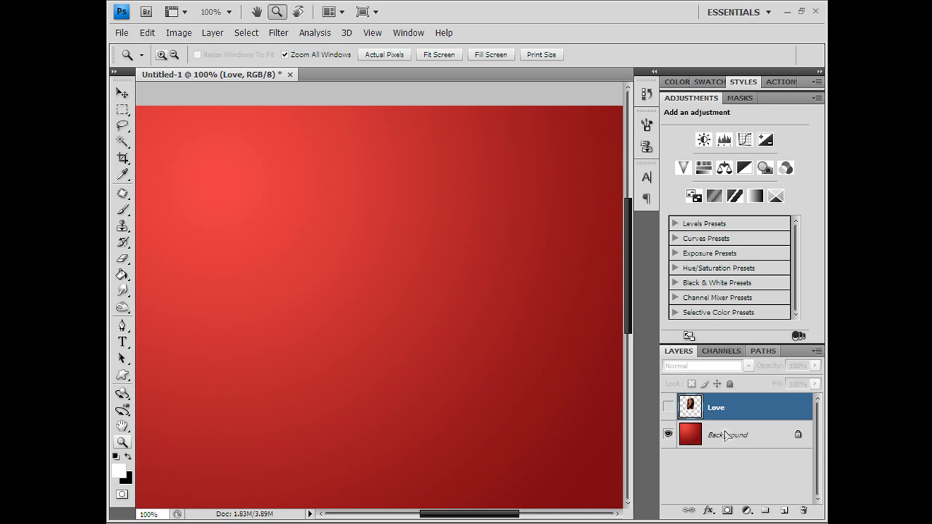
Step: Draw a heart-shaped path in the middle of the red canvas with the Custom Shape tool, keeping the Background layer active
click(724, 435)
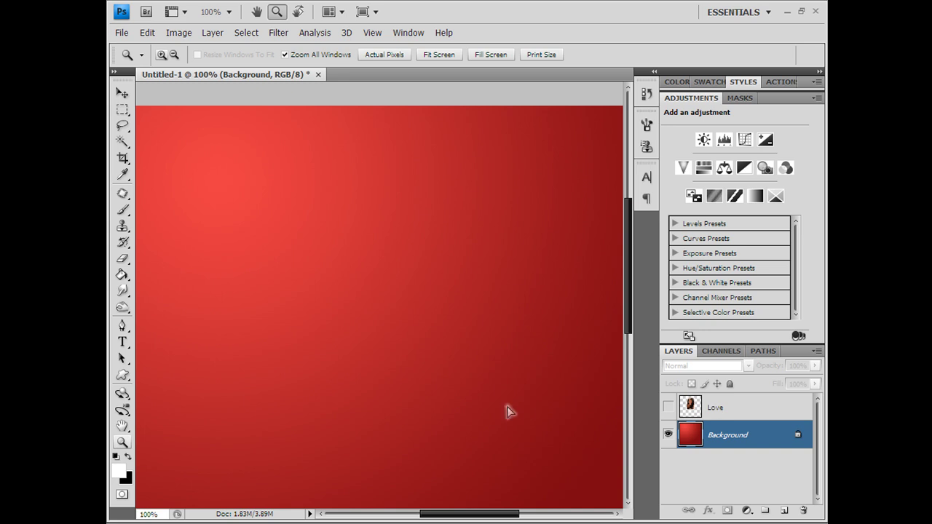
key(u)
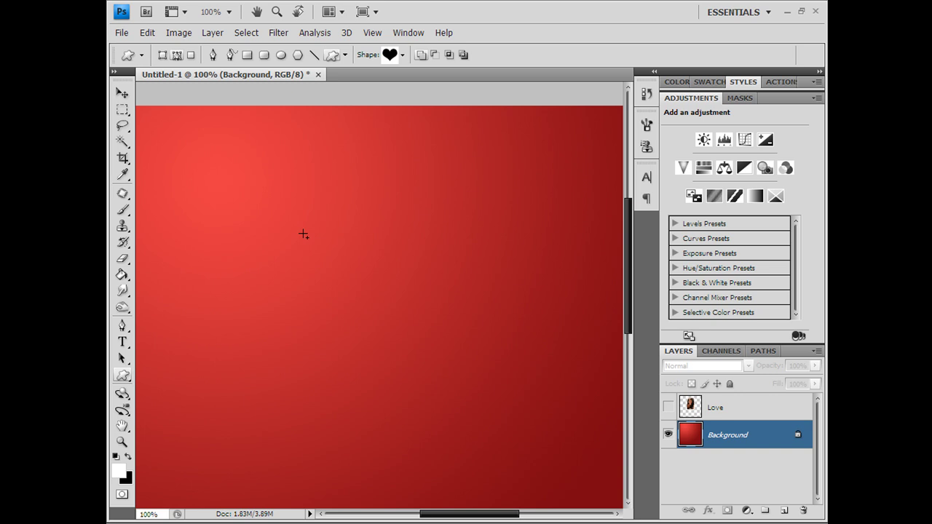
drag(303, 235, 470, 392)
key(p)
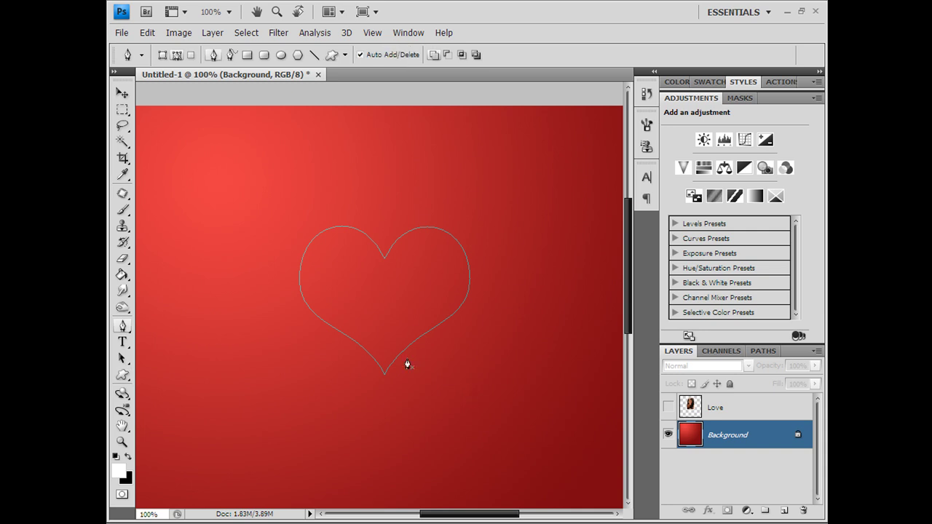
Step: Create a new layer above the Background and rename it Heart
key(ctrl+shift+n)
key(Return)
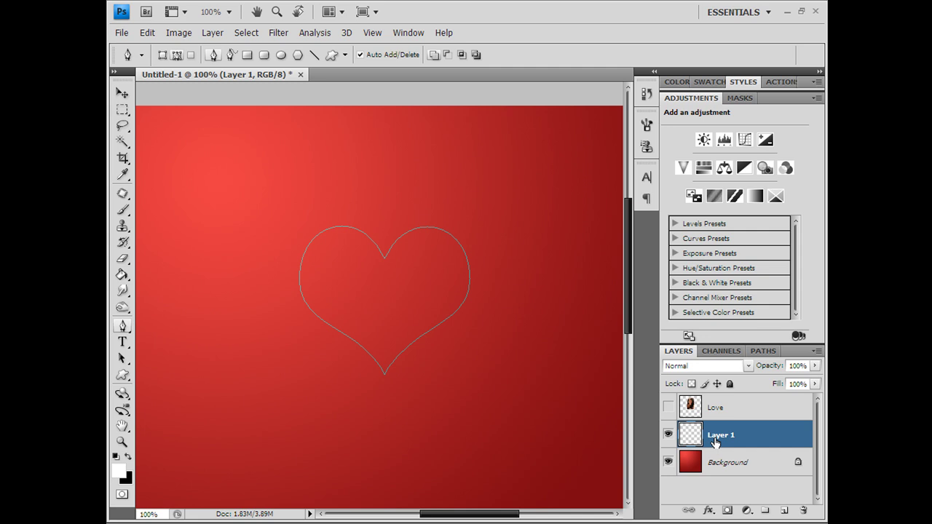
double_click(717, 443)
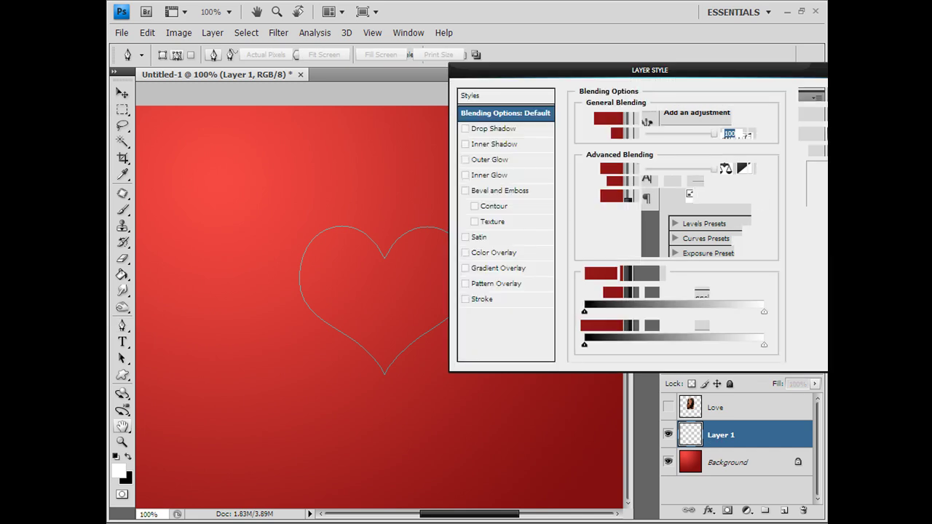
click(818, 113)
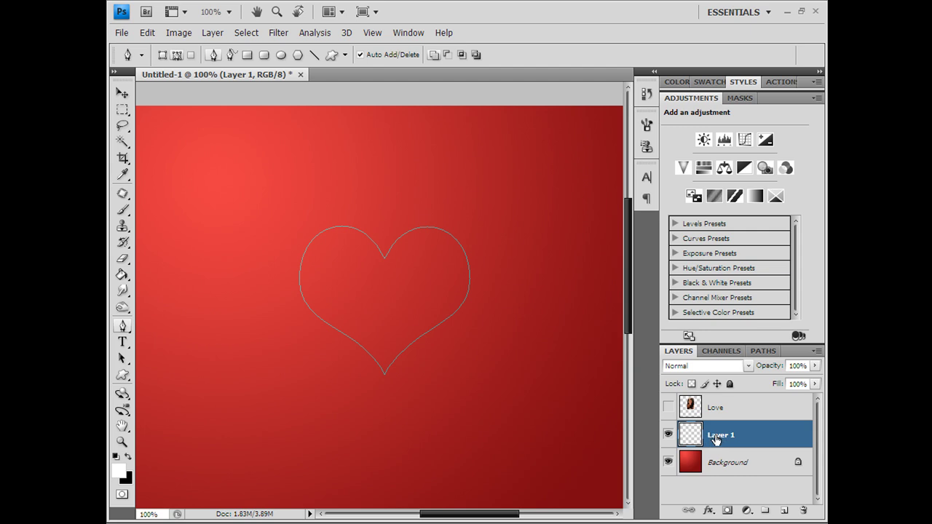
double_click(715, 435)
text(Heart)
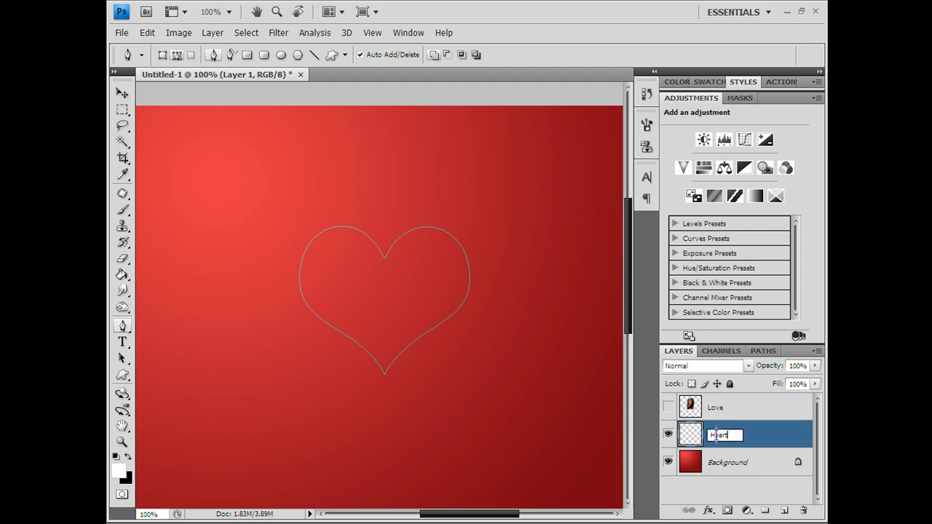
click(748, 453)
Step: Convert the heart path to a selection, fill it with white on the Heart layer, and deselect
click(725, 416)
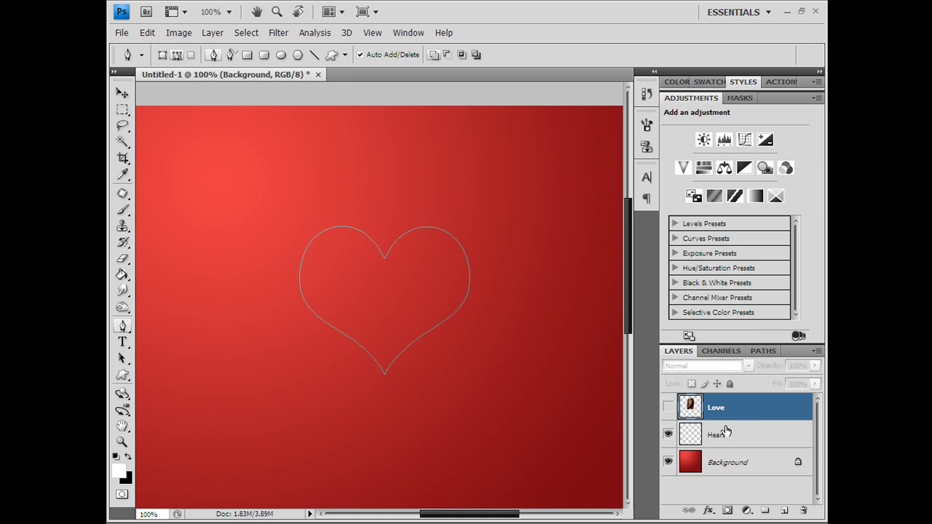
click(726, 428)
right_click(466, 294)
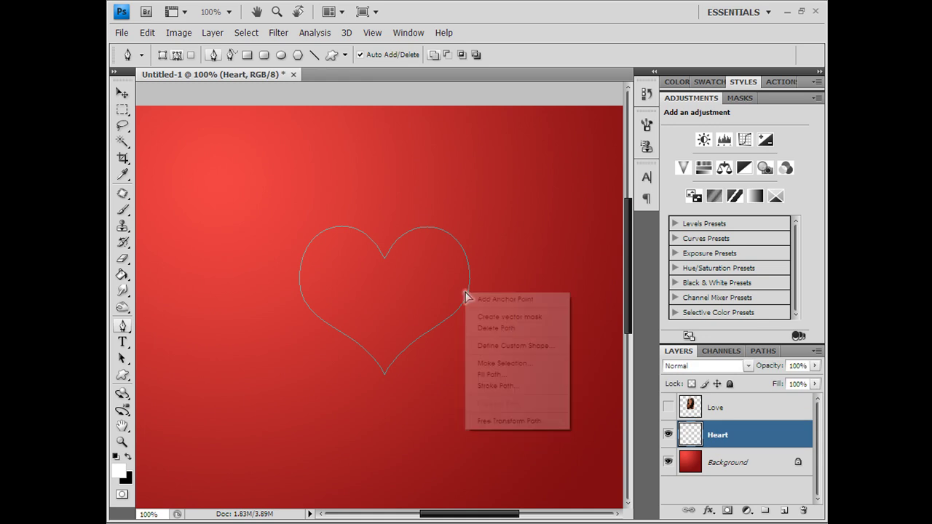
click(502, 362)
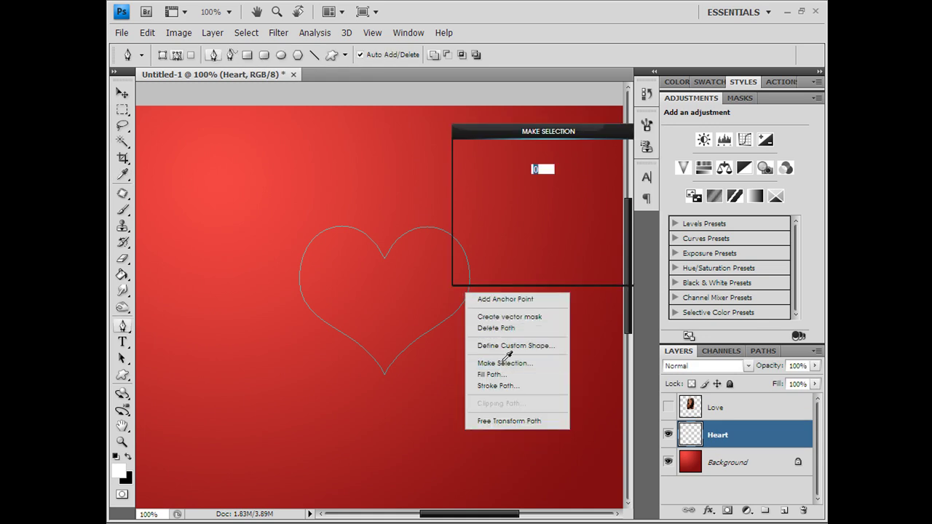
key(Return)
key(g)
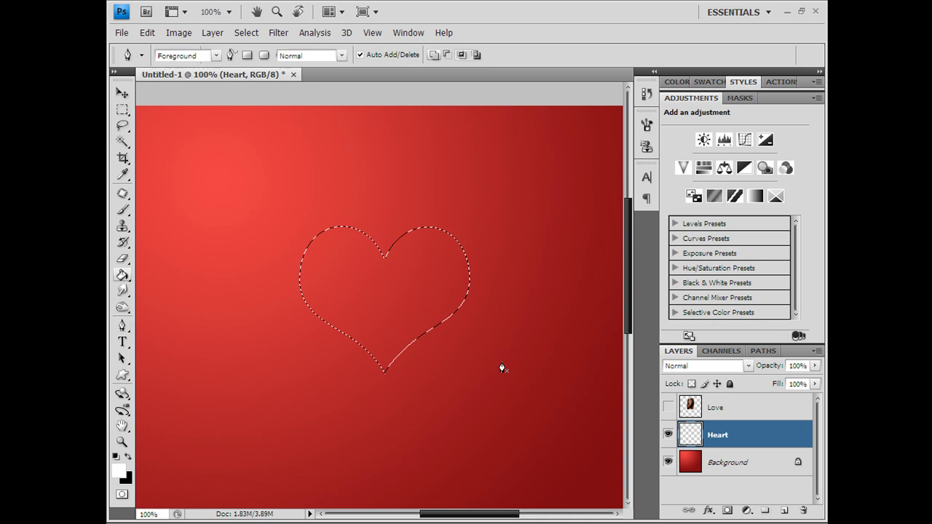
click(429, 311)
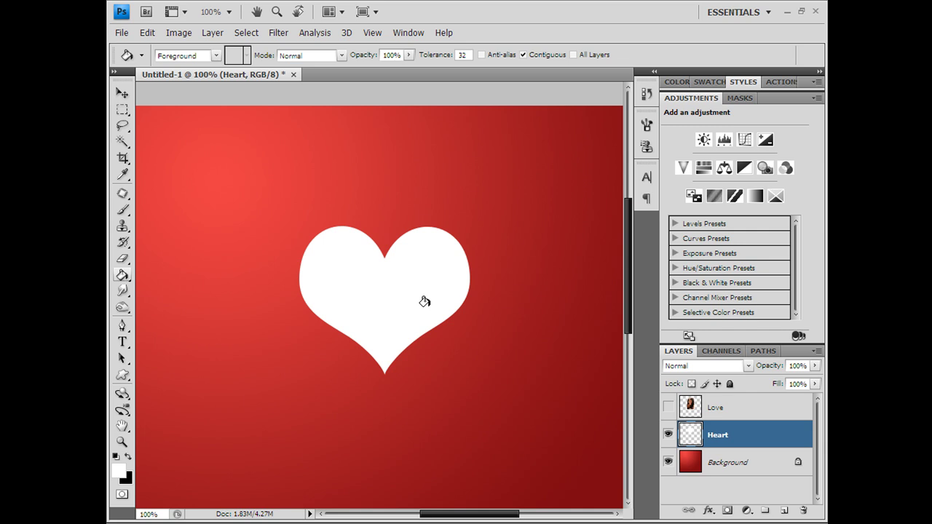
key(z)
key(ctrl+d)
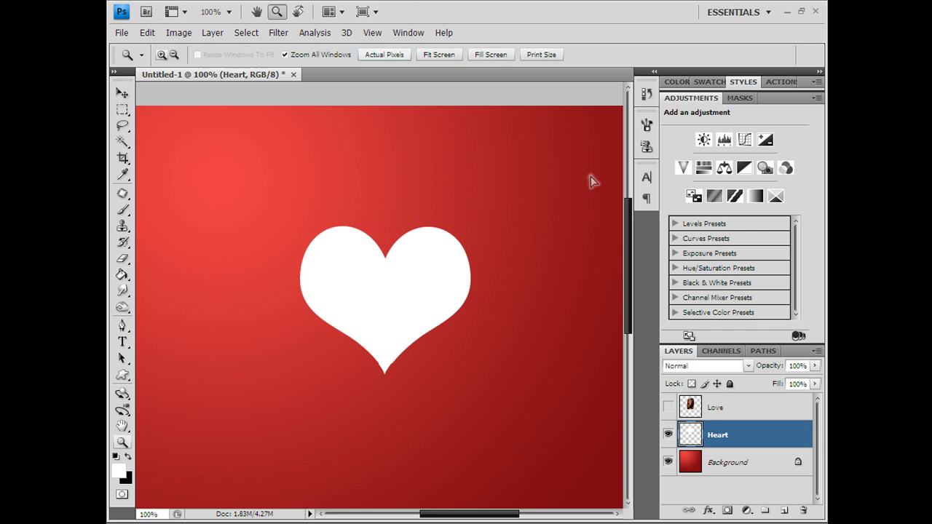
Step: Show the Love photo layer and clip it to the Heart layer with a clipping mask
click(667, 407)
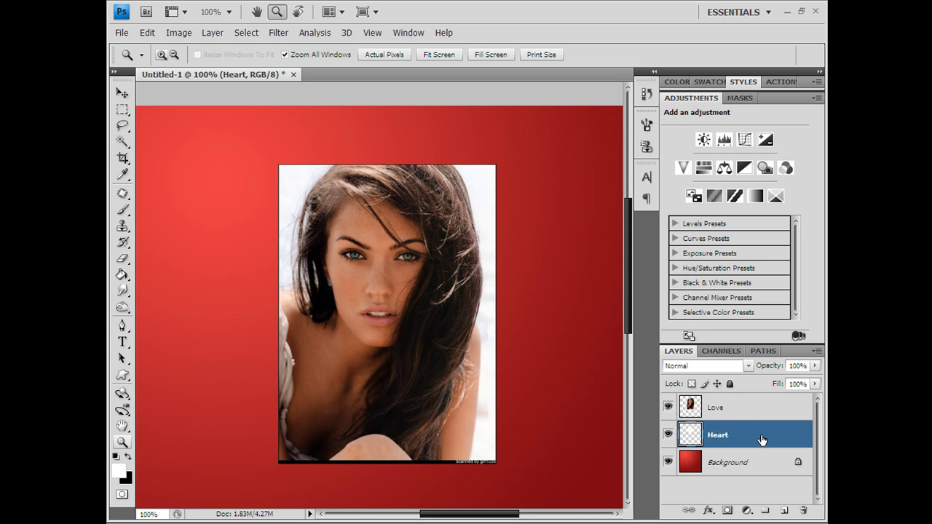
click(772, 416)
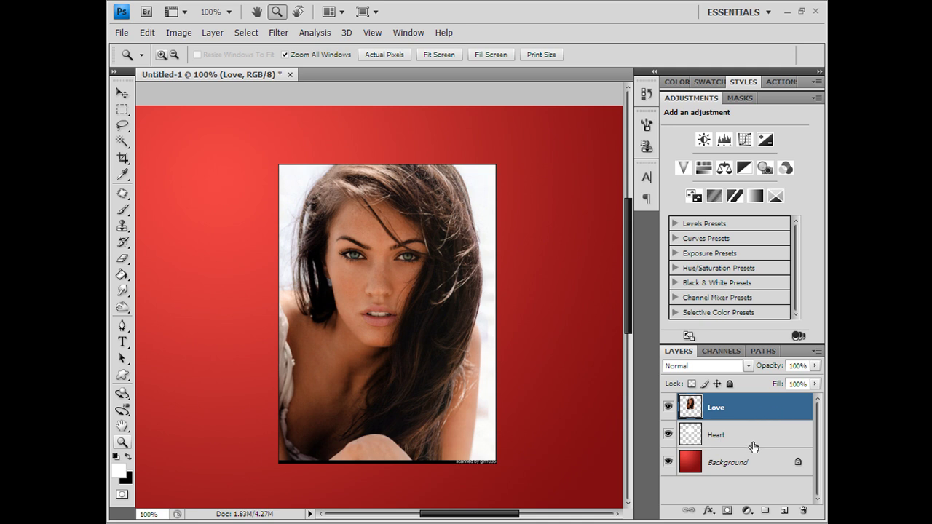
key(alt)
key(alt)
click(249, 34)
mouse_move(222, 32)
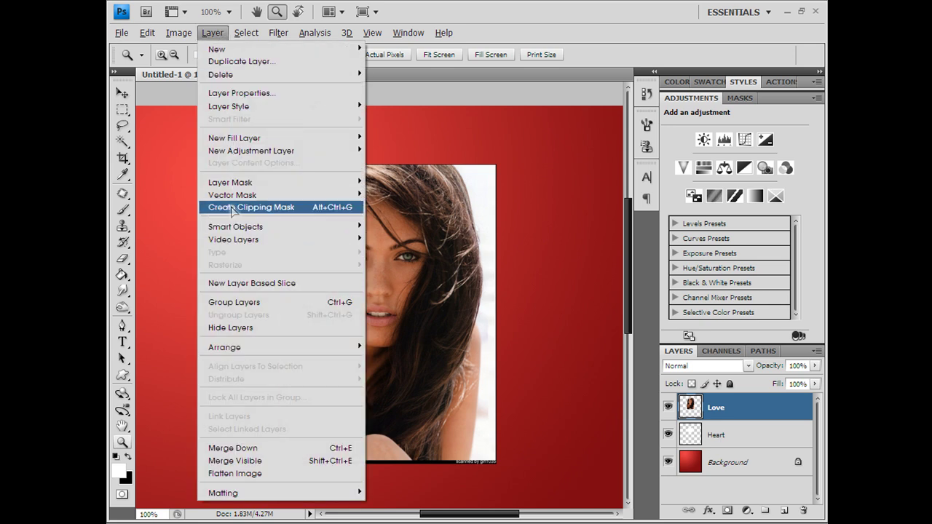
click(556, 4)
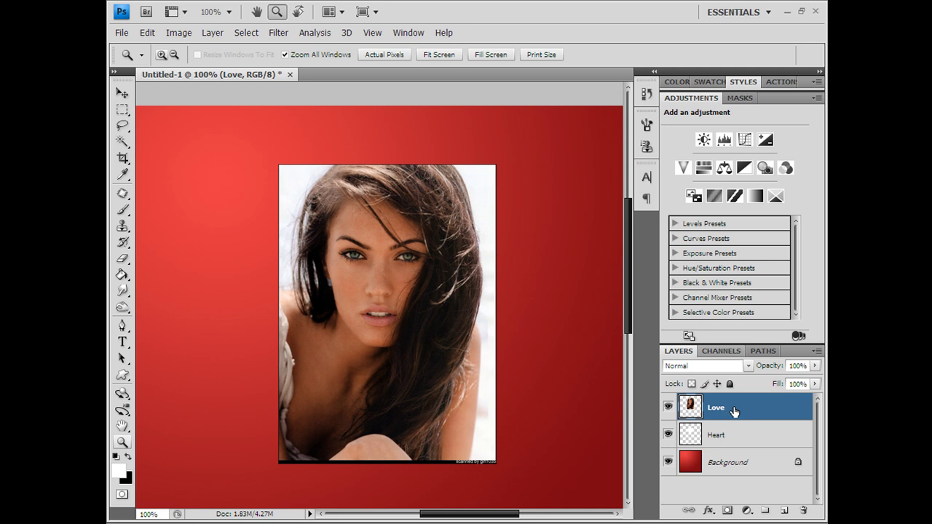
key(alt)
key(ctrl+alt+g)
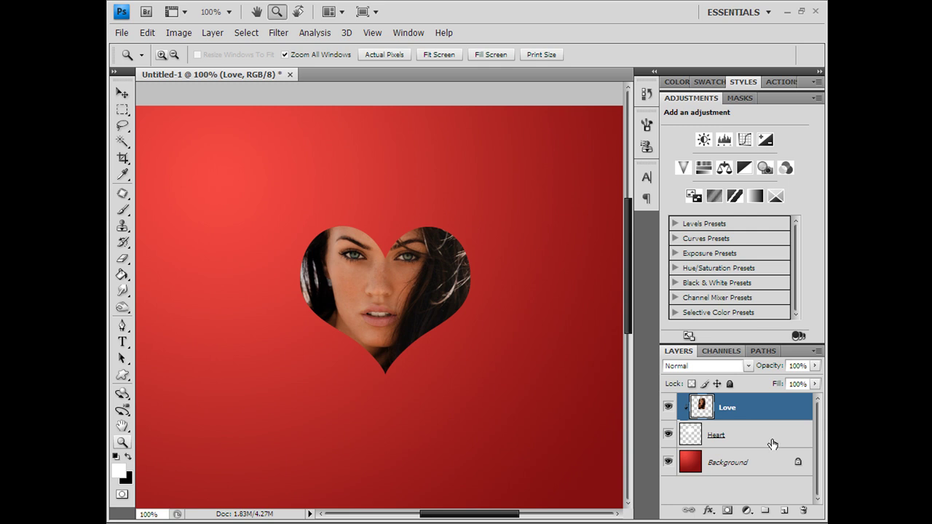
Step: Add a Drop Shadow effect with its default settings to the Heart layer
click(750, 438)
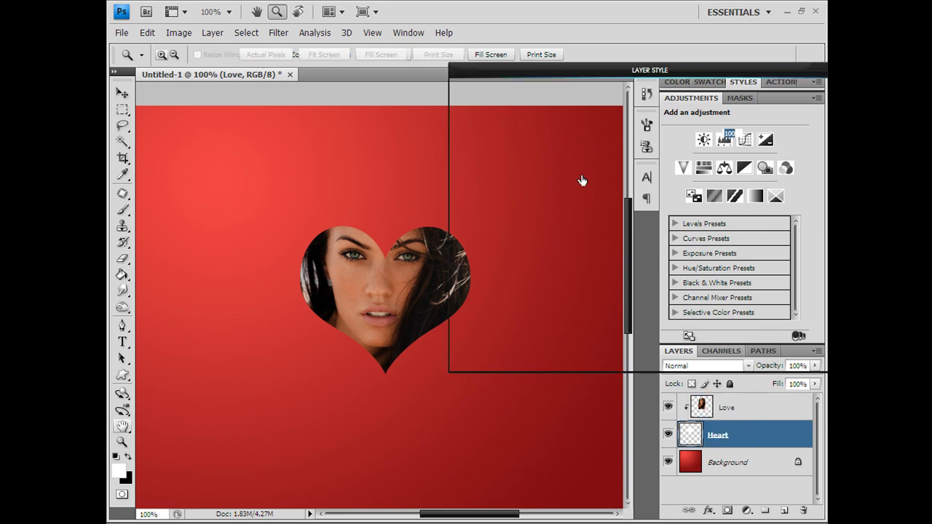
click(466, 129)
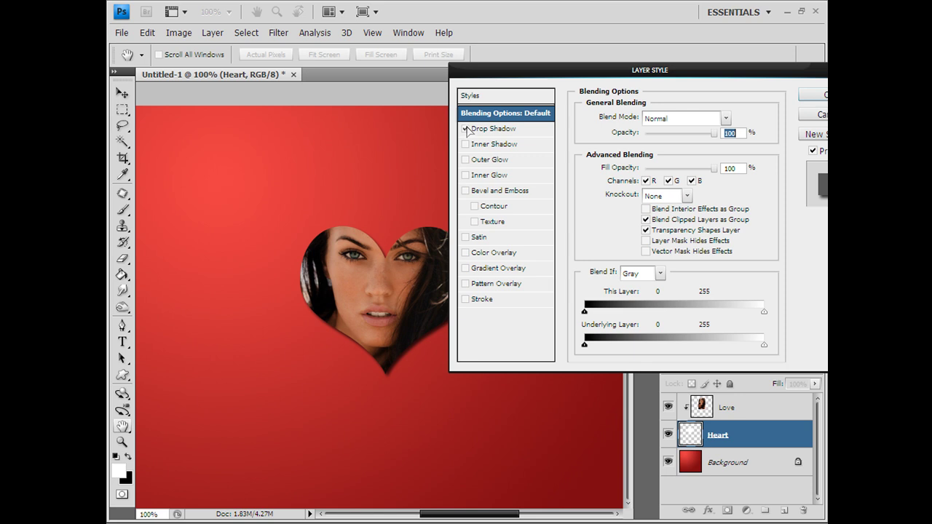
key(Return)
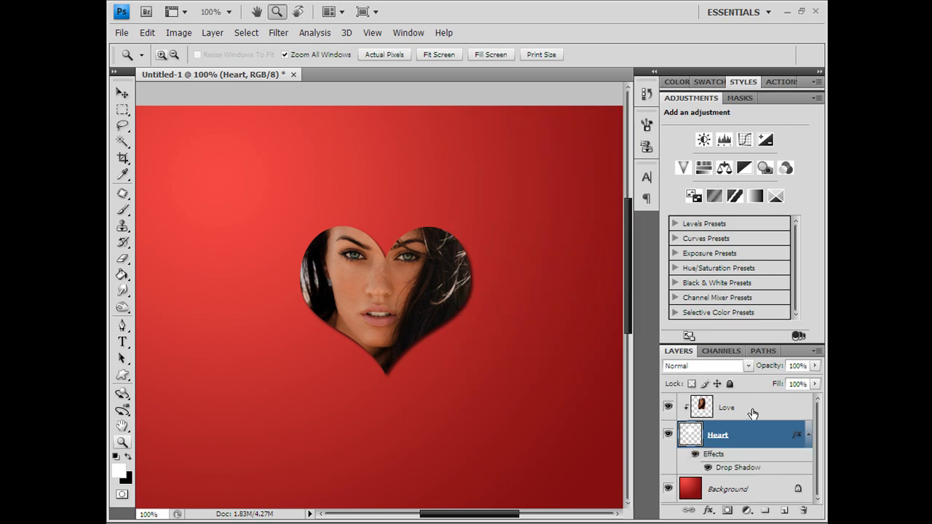
Step: Reposition the Love photo inside the heart so that the face is framed within the shape
click(753, 412)
key(v)
mouse_move(372, 364)
mouse_down()
mouse_move(376, 370)
mouse_move(369, 367)
mouse_up()
key(Left)
key(Left)
key(Left)
key(Left)
key(Left)
key(Left)
key(Left)
key(Left)
key(Left)
key(Left)
key(Left)
key(Left)
key(Left)
key(Left)
key(Left)
key(Left)
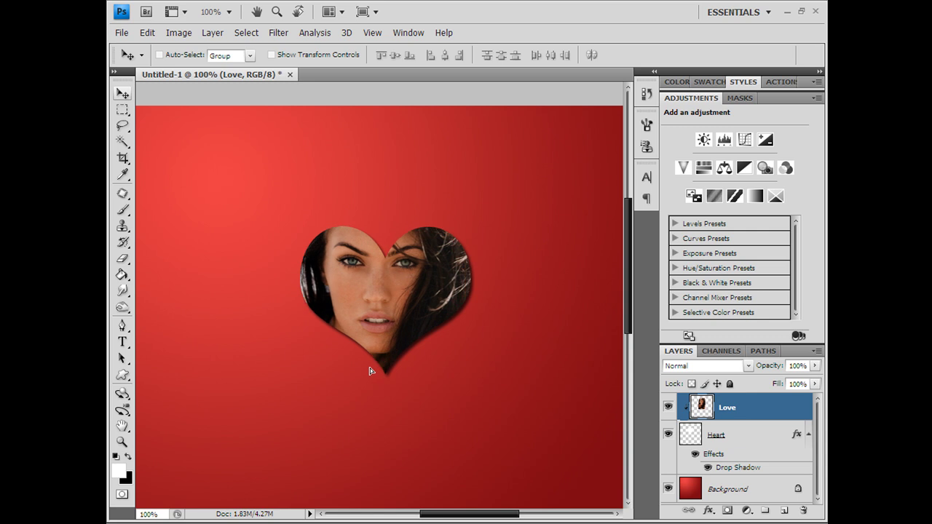
key(Right)
key(Right)
key(Right)
key(Right)
key(Right)
key(Right)
key(Right)
key(Right)
key(Right)
key(Right)
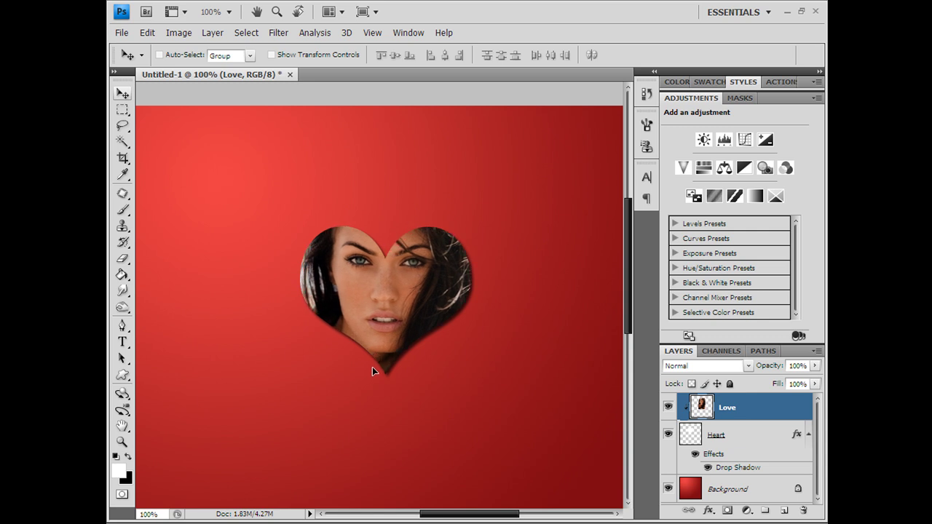
key(Down)
key(Down)
key(Down)
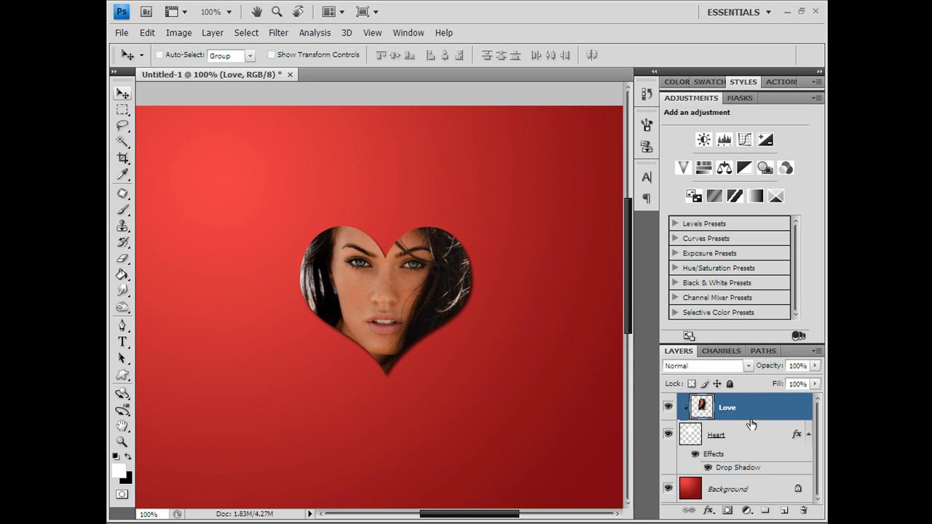
Step: Add a Curves adjustment clipped to the Love layer, with curve points at input 25, output 19 and input 173, output 178
click(742, 504)
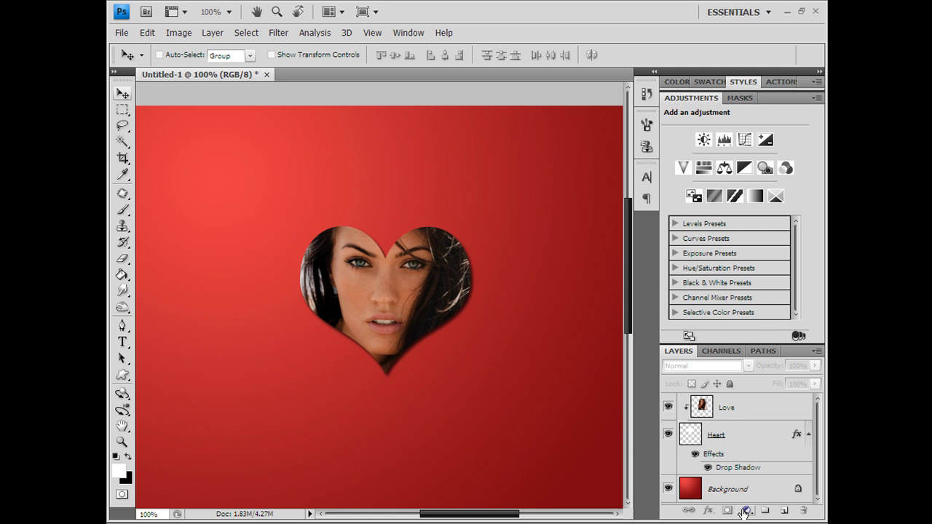
click(736, 407)
click(745, 511)
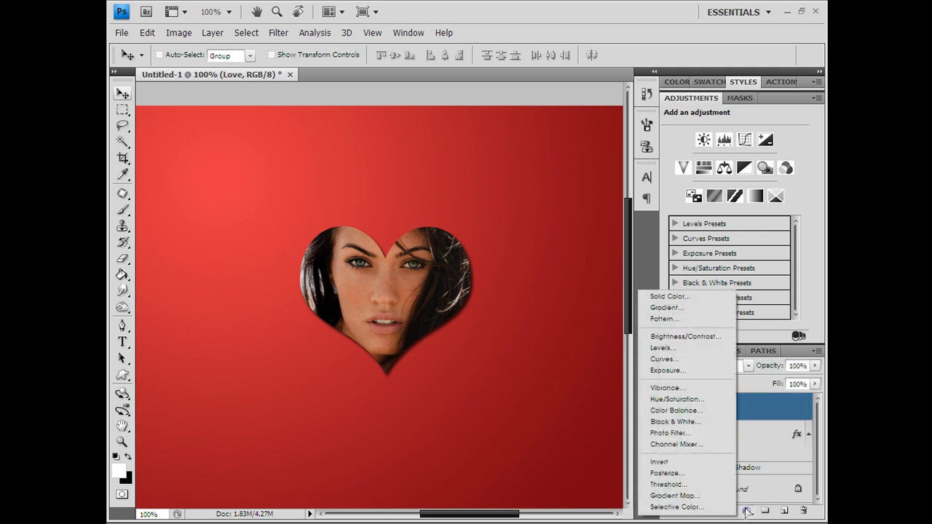
click(664, 359)
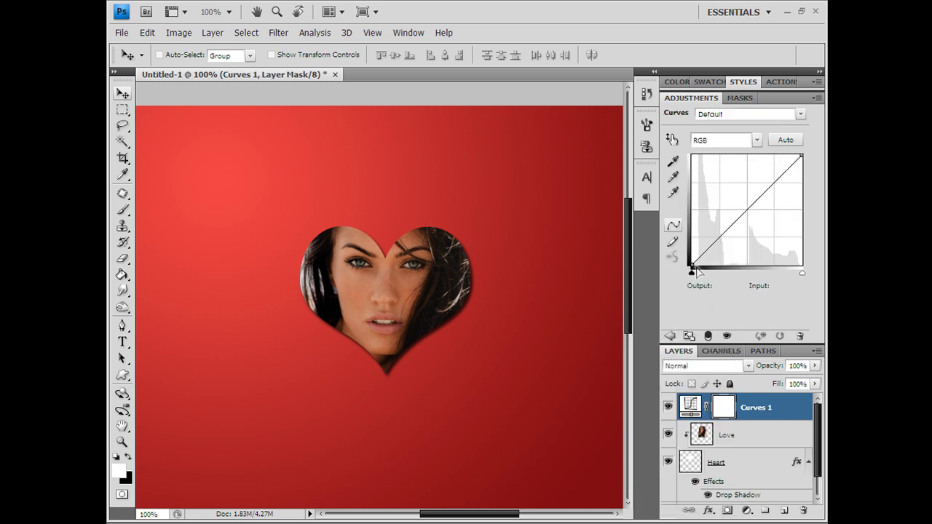
drag(703, 253, 703, 256)
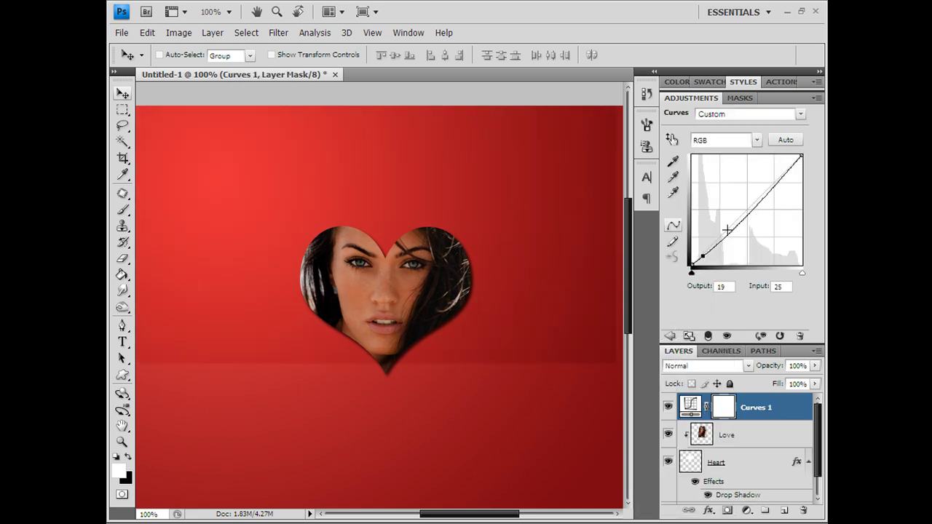
click(766, 189)
drag(765, 190, 766, 188)
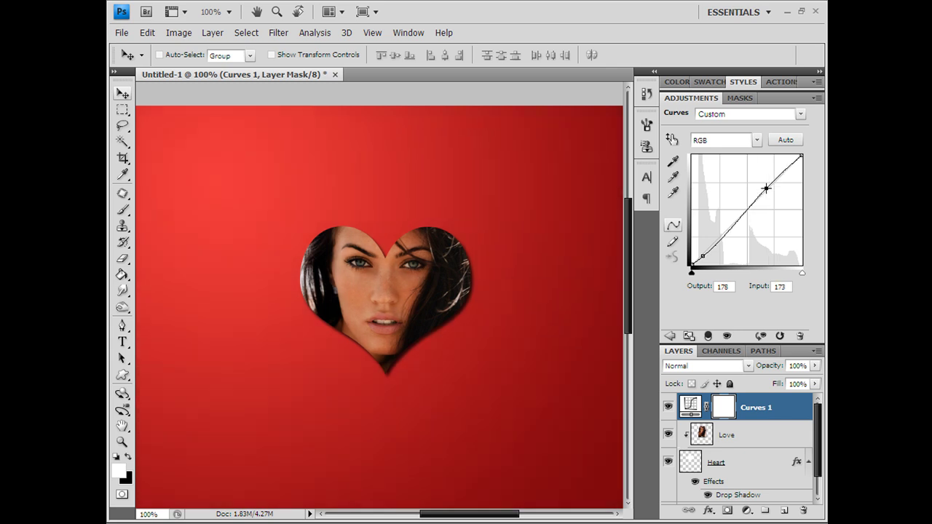
alt+click(756, 420)
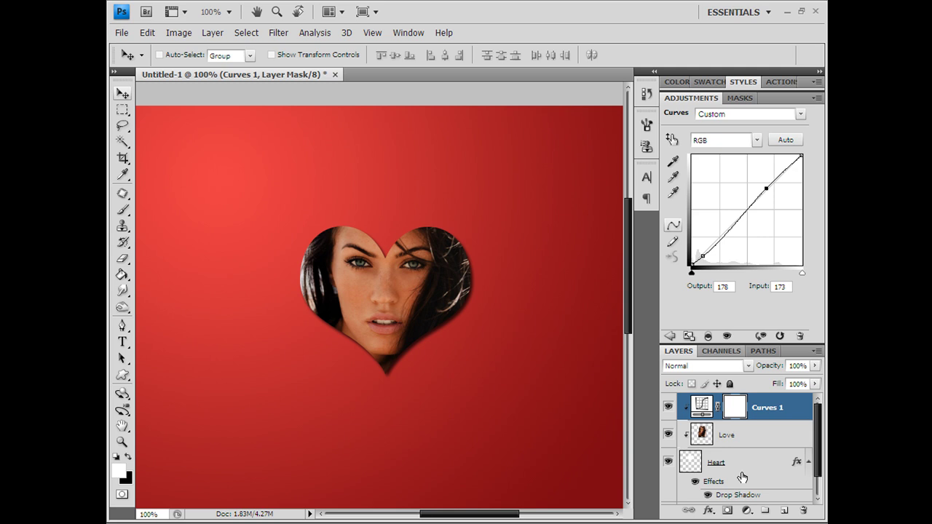
Step: Create a new layer named eyes directly above the Love layer, using the previous layer as its clipping mask
scroll(822, 473, down, 1)
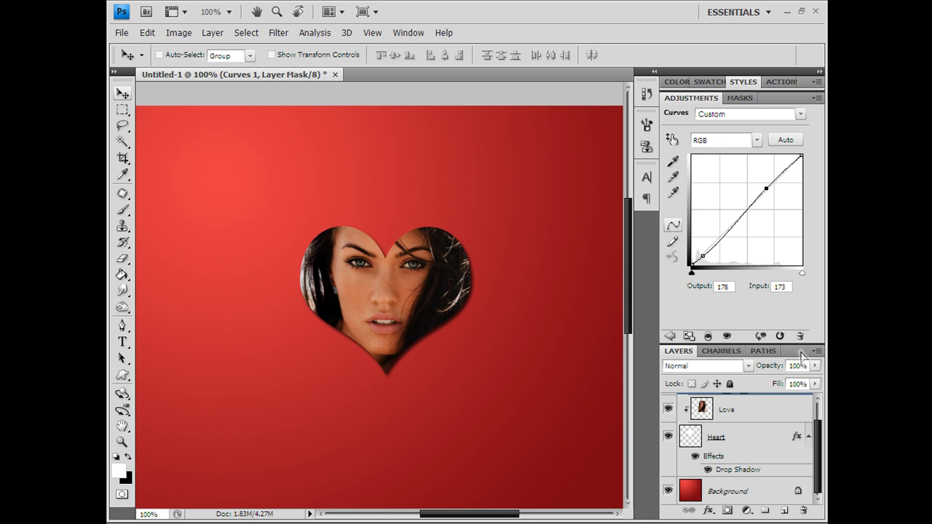
scroll(788, 433, up, 1)
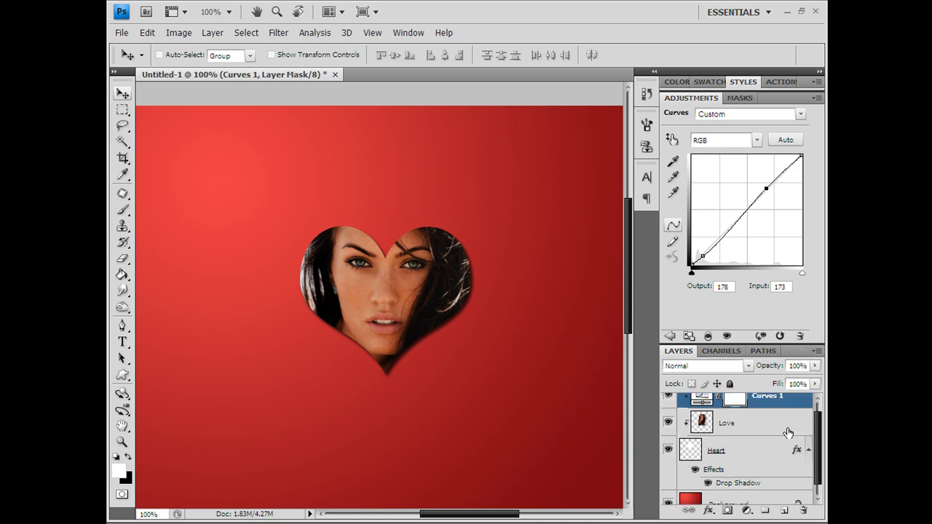
click(788, 432)
key(ctrl+shift+n)
text(])
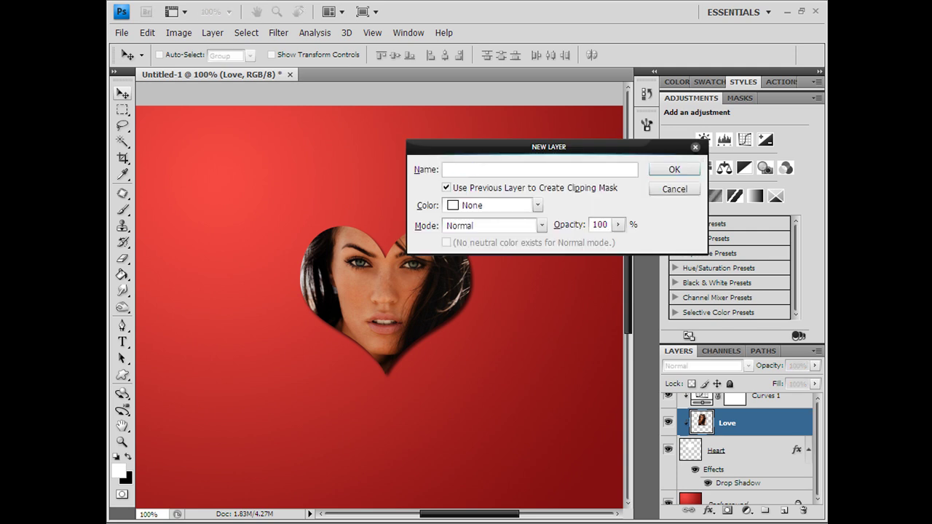
text(eyes)
key(Return)
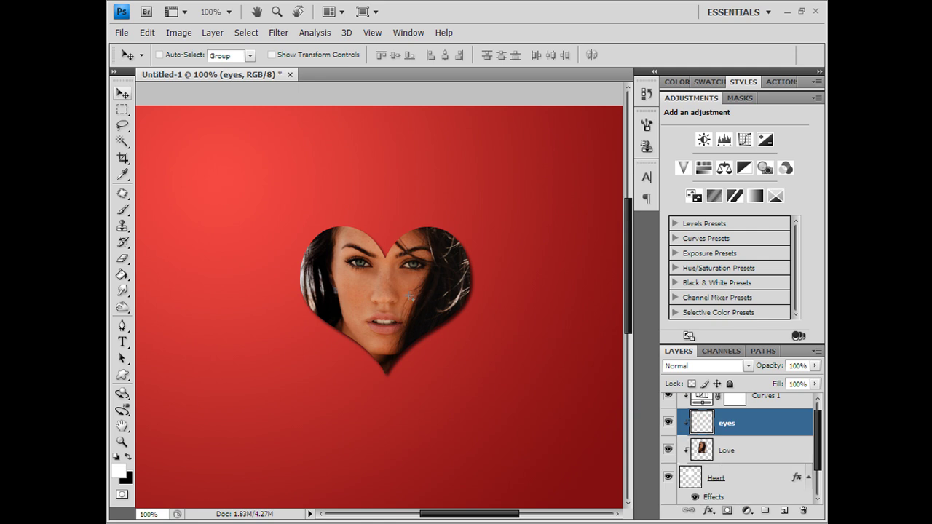
Step: Paint over both irises on the eyes layer with the Brush tool at size 10 in blue #3e87d2
key(u)
key(b)
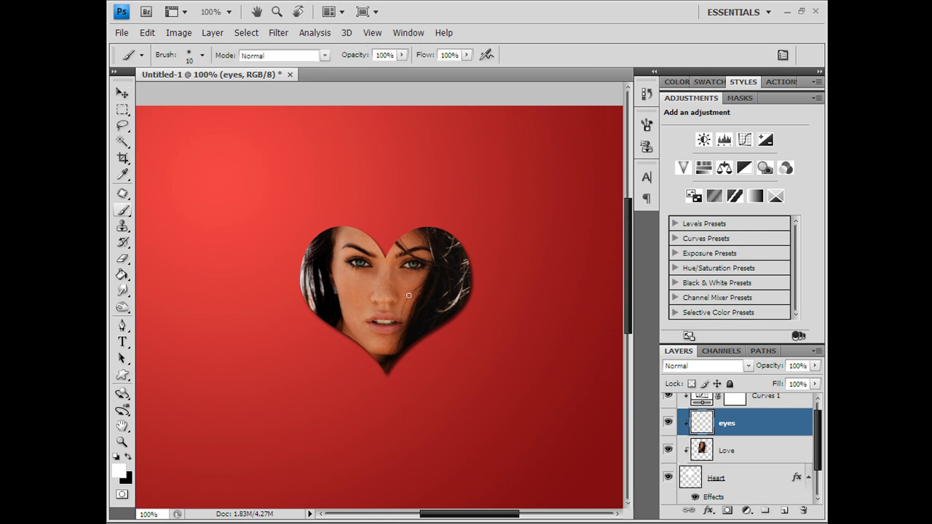
click(117, 471)
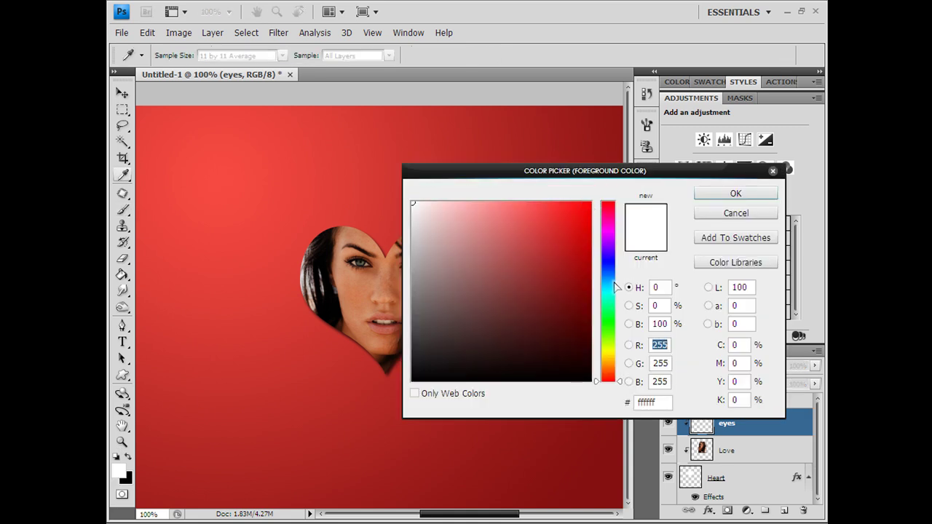
click(610, 277)
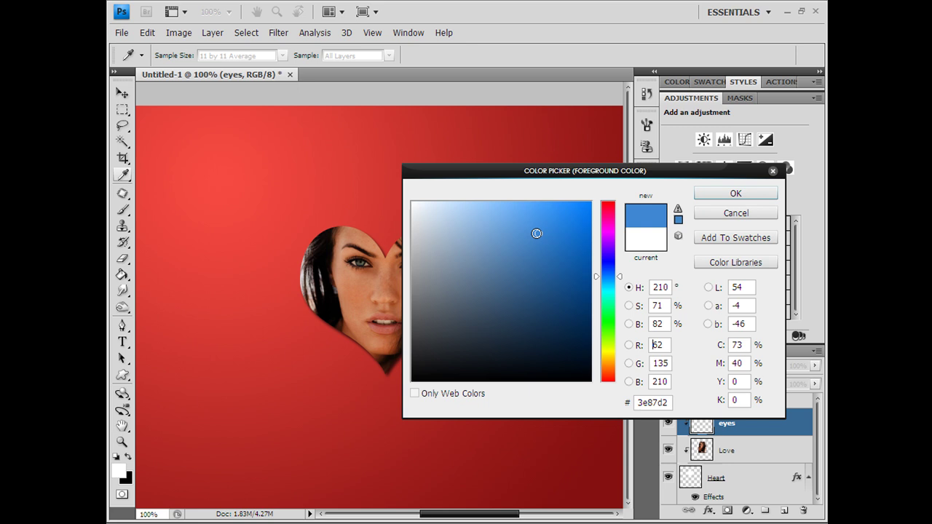
key(Return)
key(b)
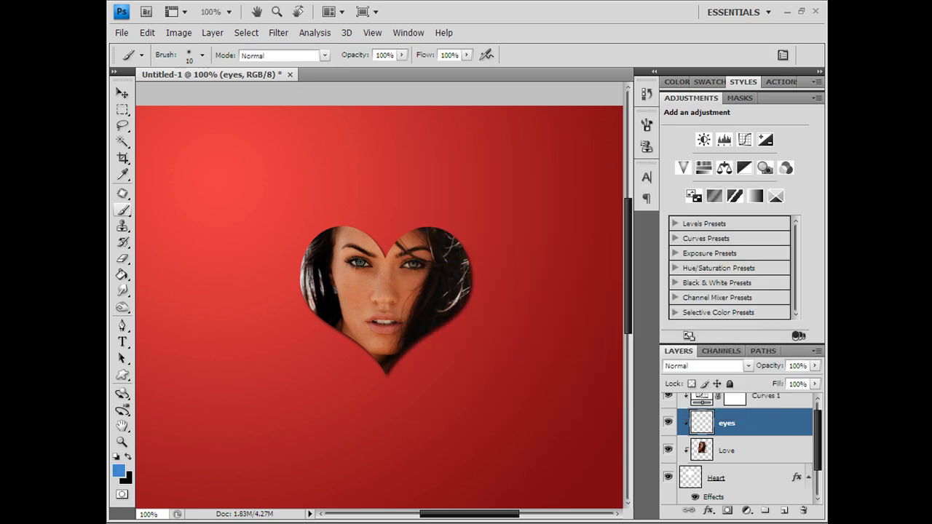
drag(357, 262, 362, 263)
drag(416, 255, 411, 265)
Step: Set the eyes layer's blend mode to Soft Light and its opacity to 46%
click(710, 365)
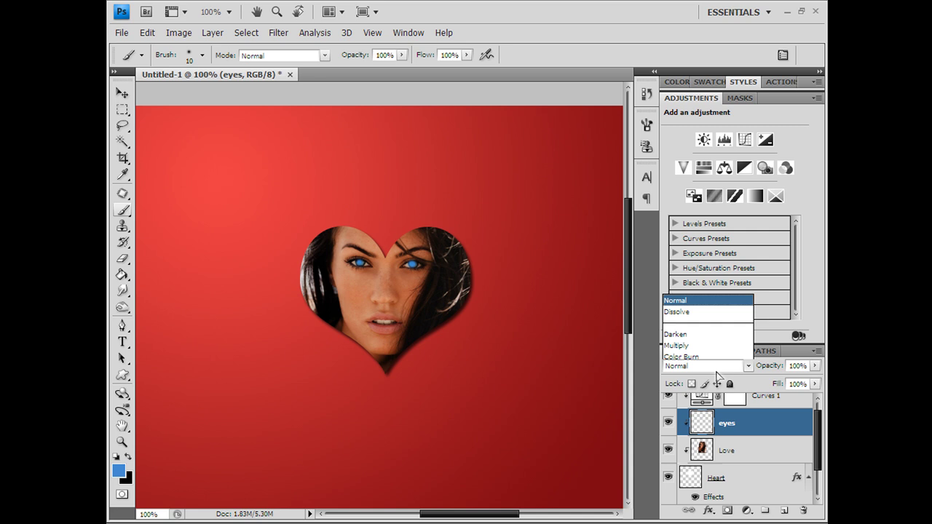
click(713, 208)
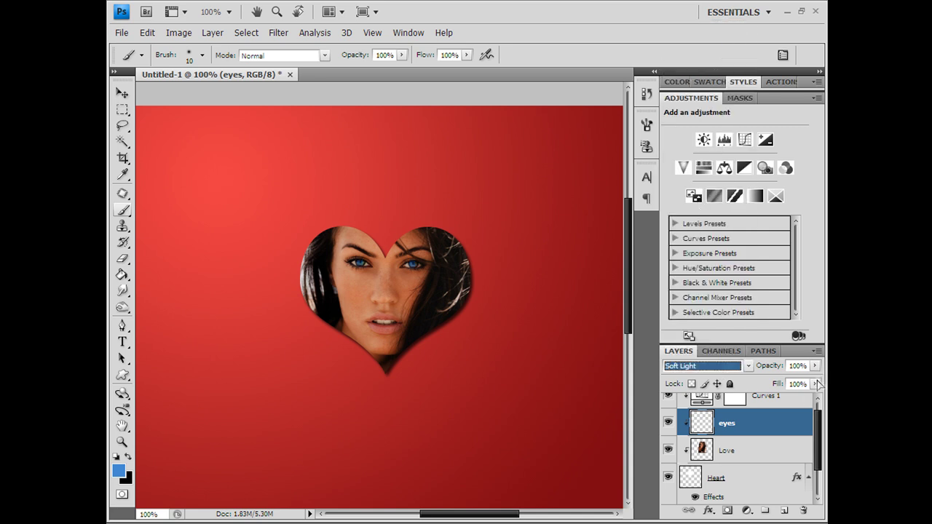
drag(815, 366, 777, 380)
click(498, 11)
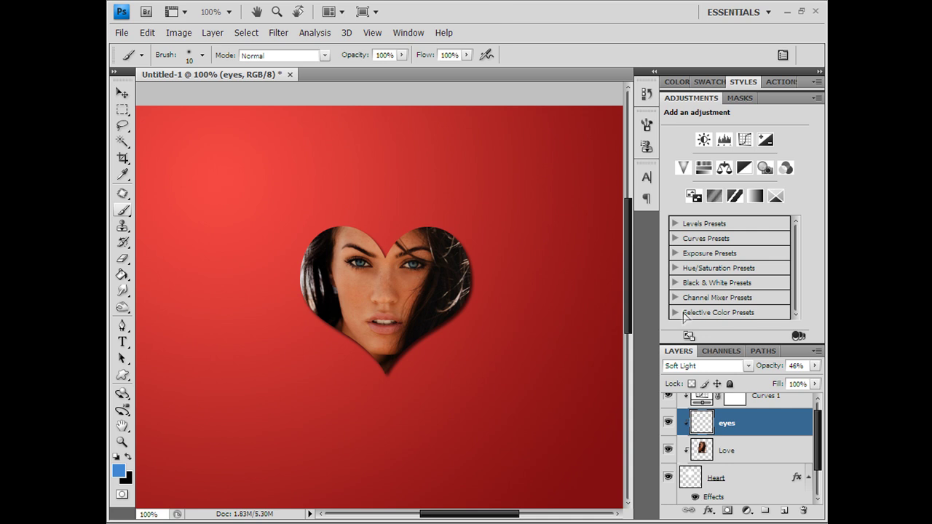
Step: Create a new empty layer directly above the eyes layer, clipped like the layers around it
key(ctrl+shift+n)
key(Escape)
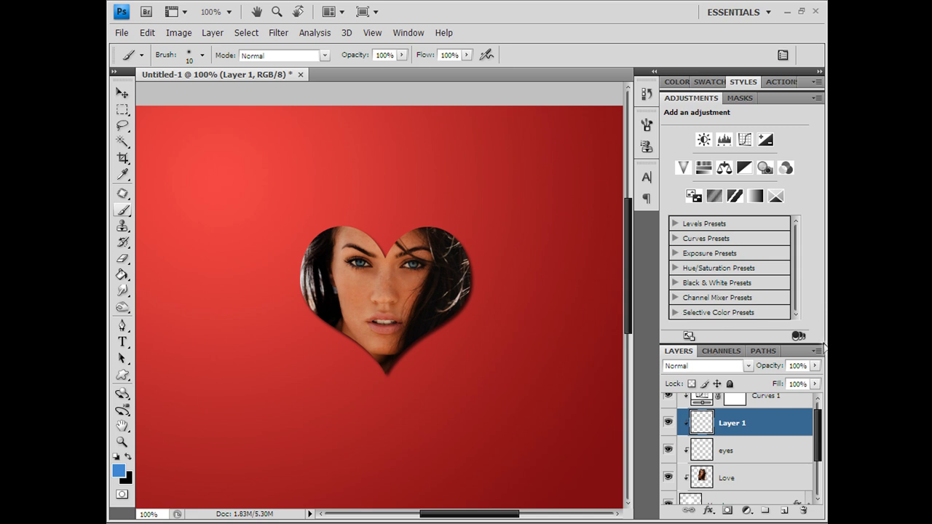
Step: Release the Love layer's clipping mask from the Heart layer and hide the Heart layer
drag(819, 437, 820, 446)
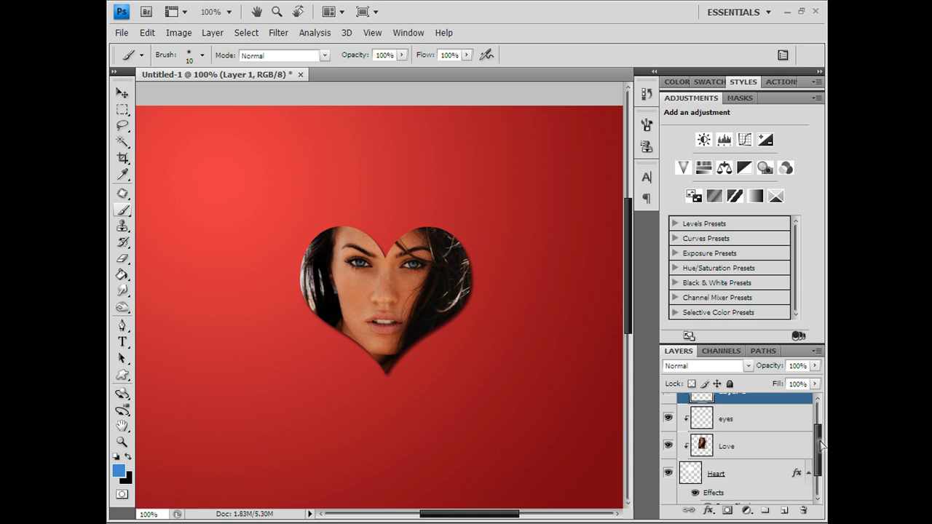
click(752, 473)
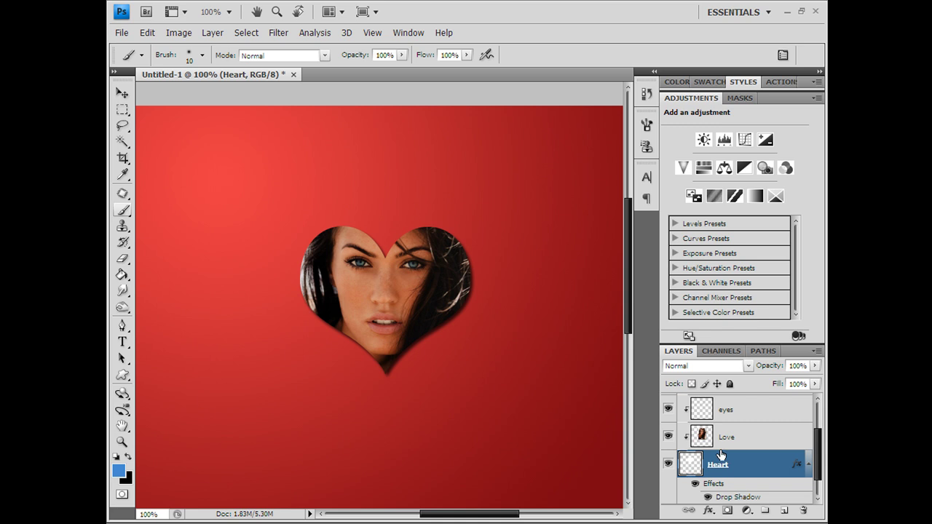
alt+click(728, 451)
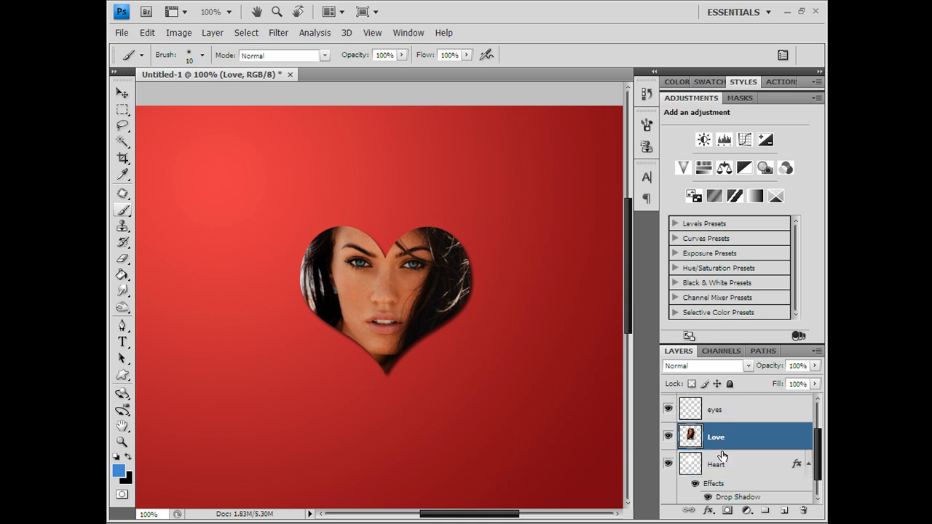
click(728, 460)
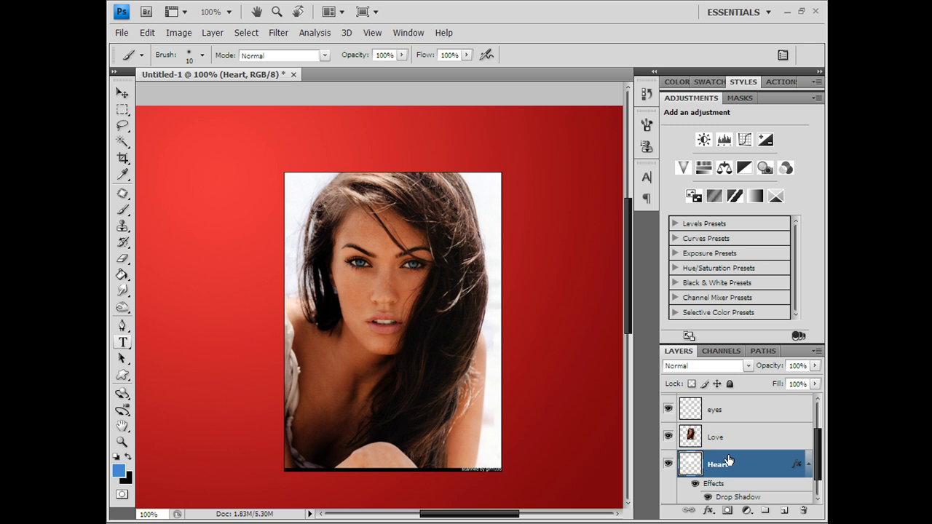
key(t)
click(668, 458)
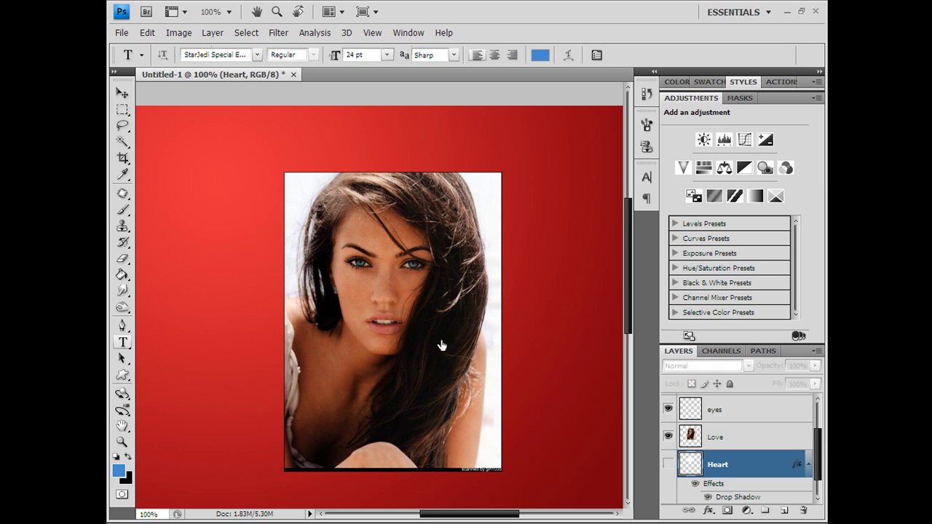
Step: Add the text MEGAN on a layer directly above the Heart layer and set its size to 35 pt
click(224, 210)
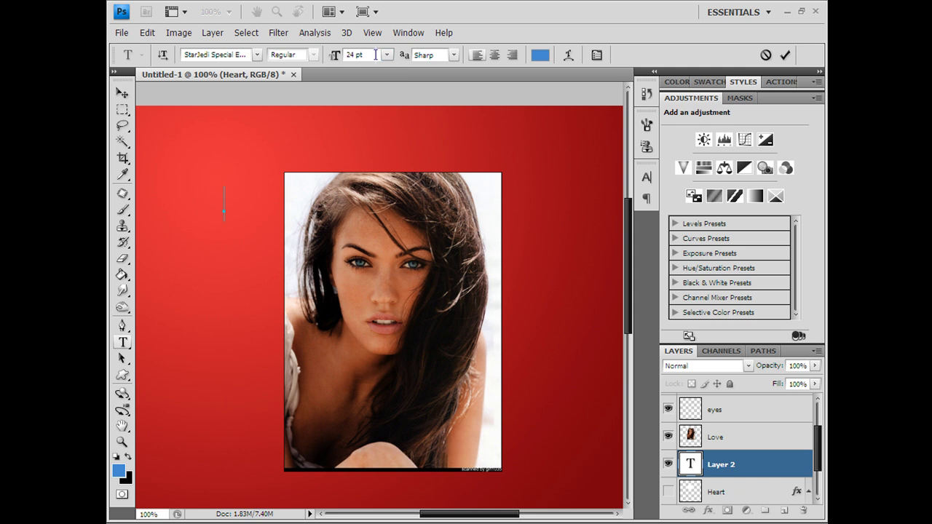
text(Mega)
key(ctrl+a)
click(370, 55)
key(Up)
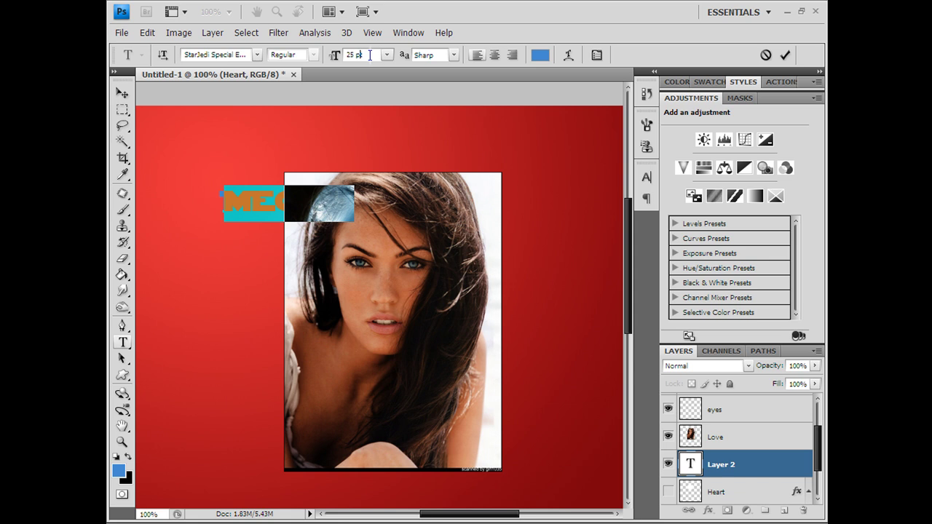
key(Up)
key(Up)
key(Up)
key(Up)
key(Up)
key(Up)
key(Up)
key(Up)
key(Up)
key(Up)
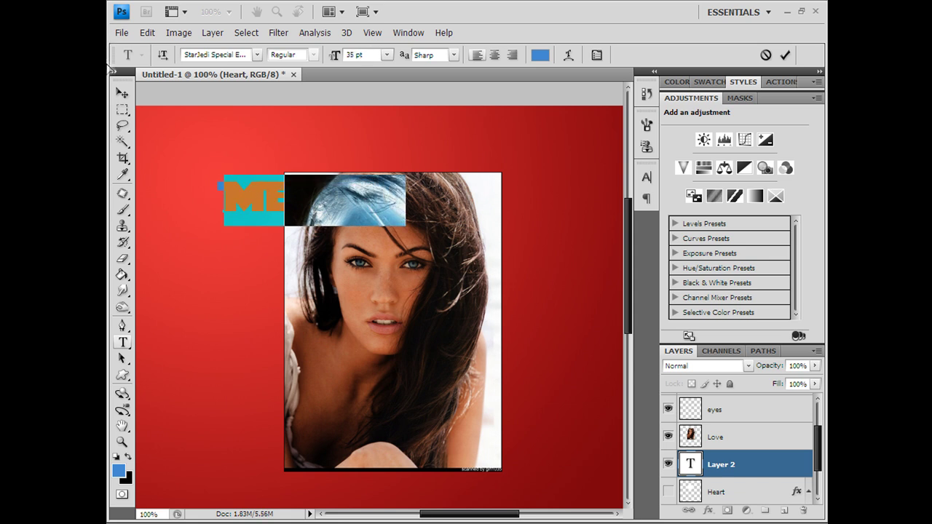
Step: Move the MEGAN text behind the portrait, clip the Love layer to it, and position the letters over the eyes
click(123, 93)
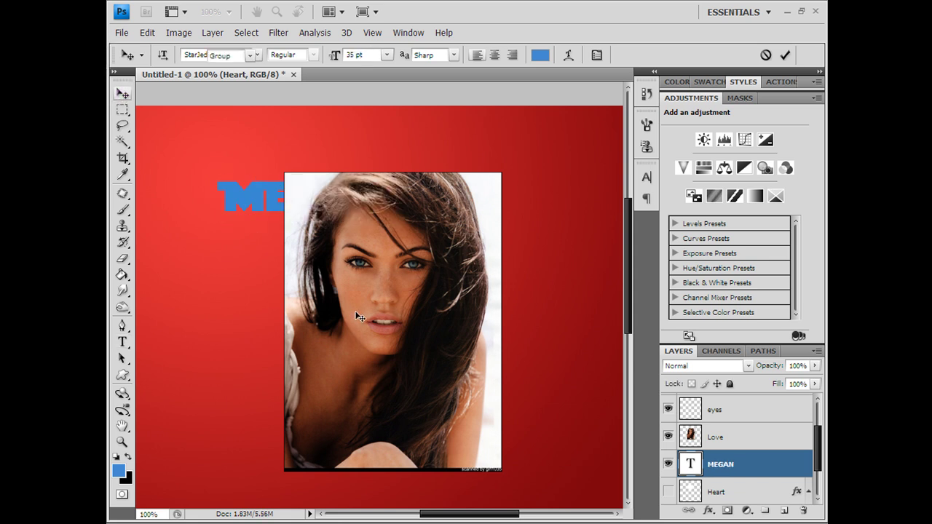
mouse_move(368, 330)
mouse_down()
mouse_move(372, 350)
mouse_move(406, 375)
mouse_move(367, 317)
mouse_up()
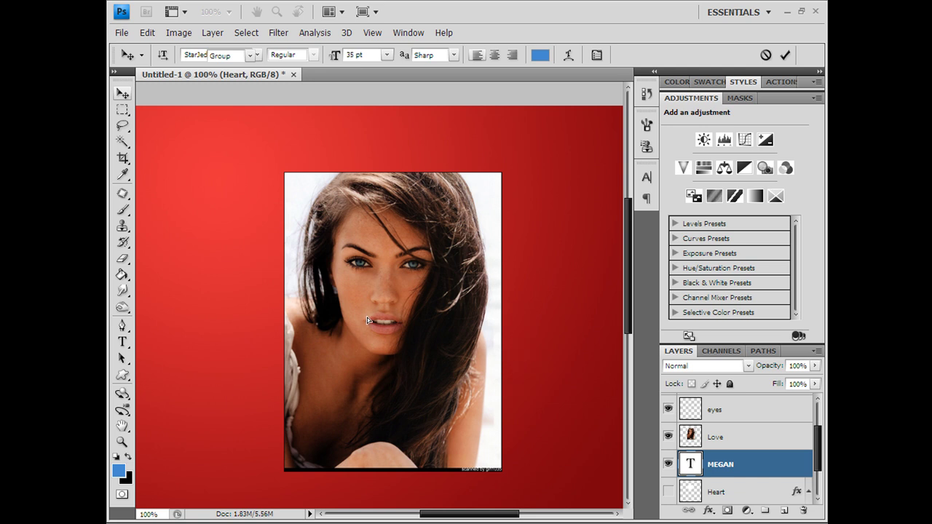
alt+click(739, 448)
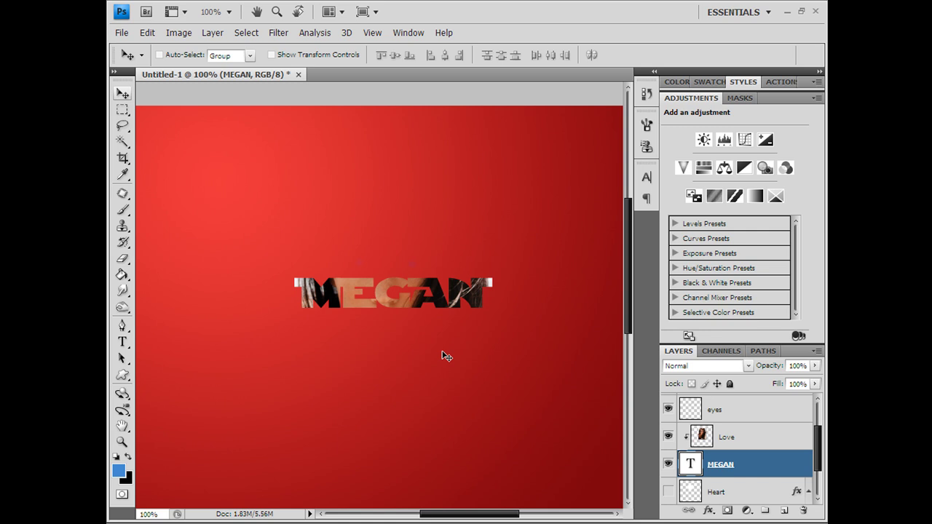
drag(446, 353, 451, 320)
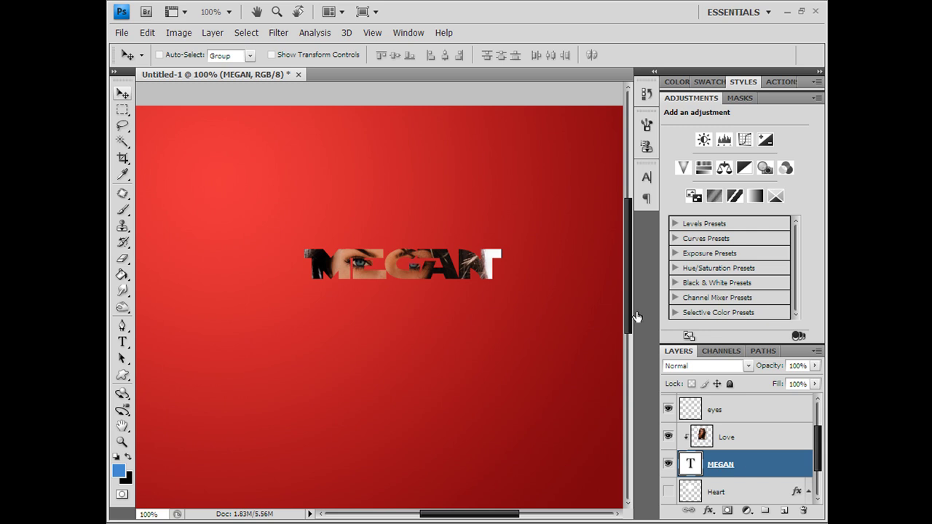
Step: Add a Drop Shadow with default settings to the MEGAN layer and shift the text slightly left over the eyes
double_click(757, 463)
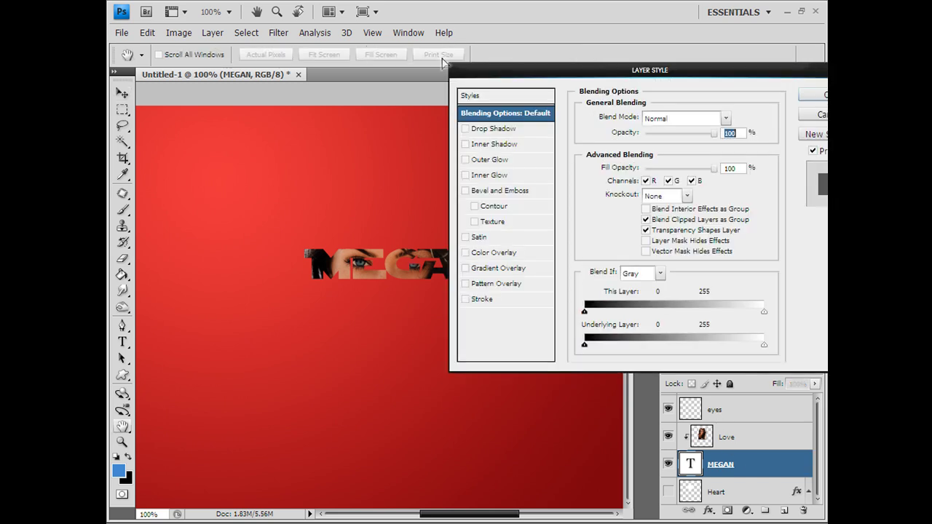
click(466, 129)
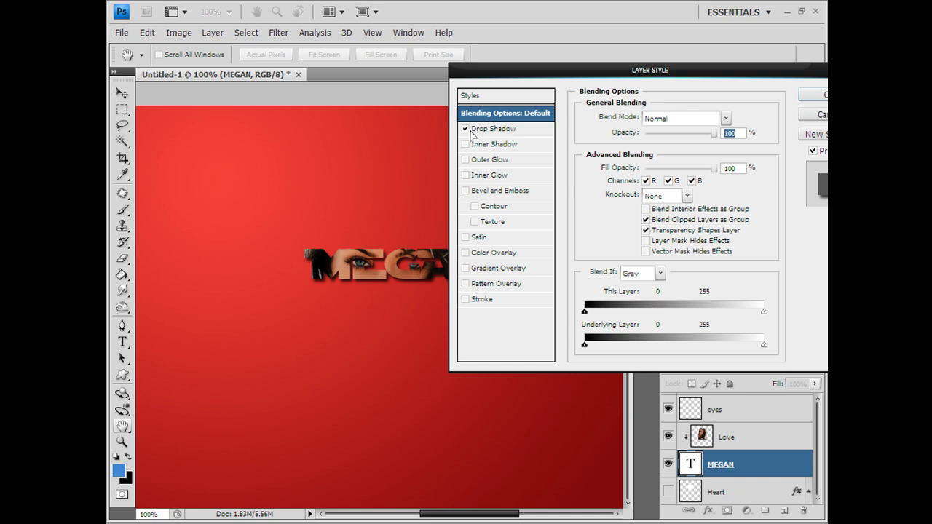
click(812, 96)
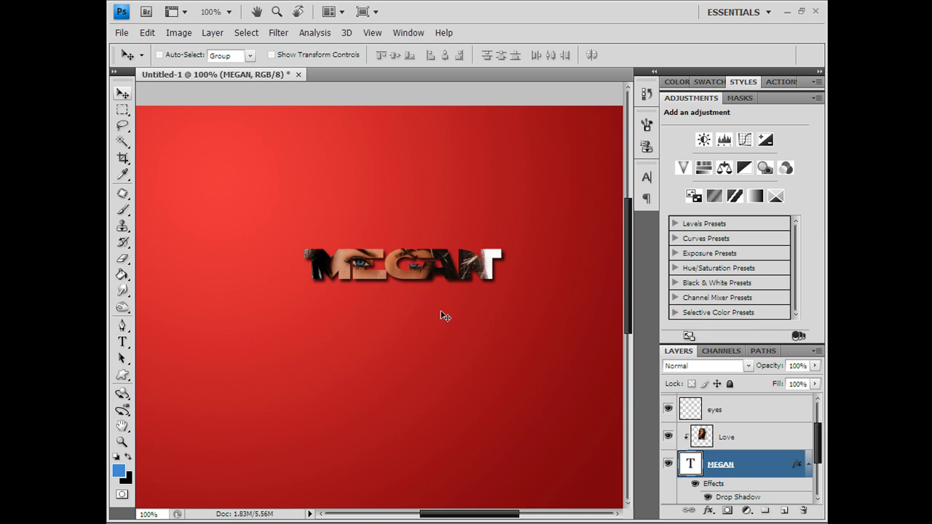
drag(442, 316, 433, 312)
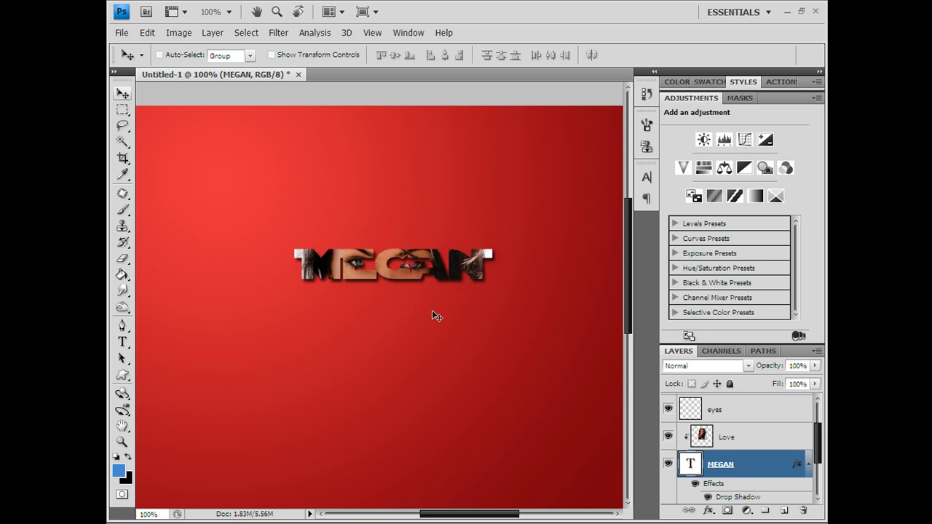